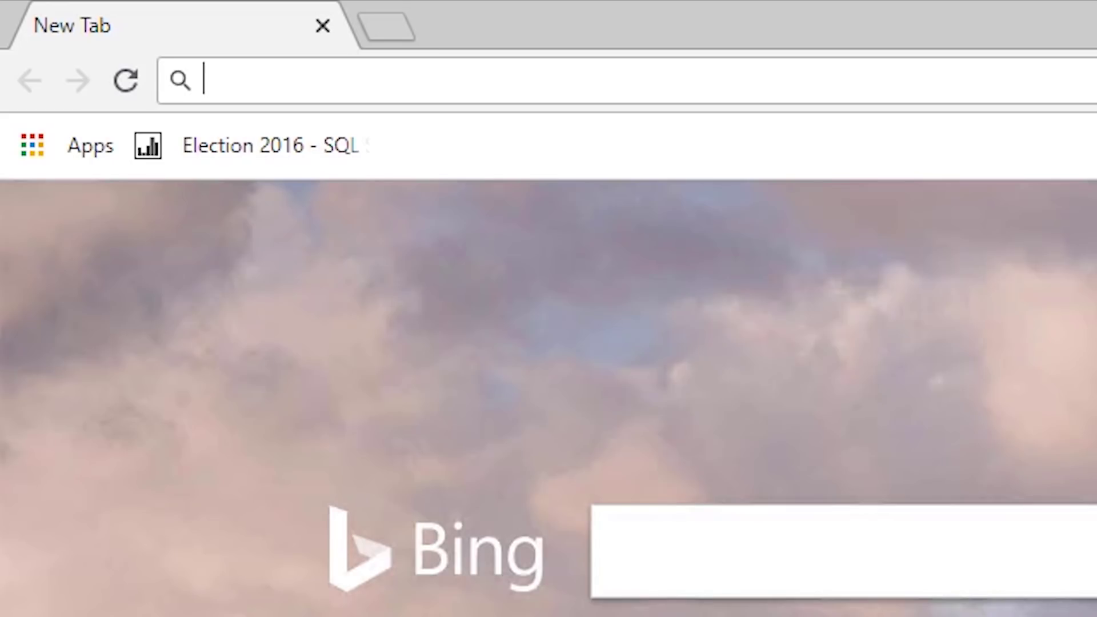
# Load powerbi.com, go to the Power BI Desktop product page and start the free download.
pyautogui.write('powerbi.')
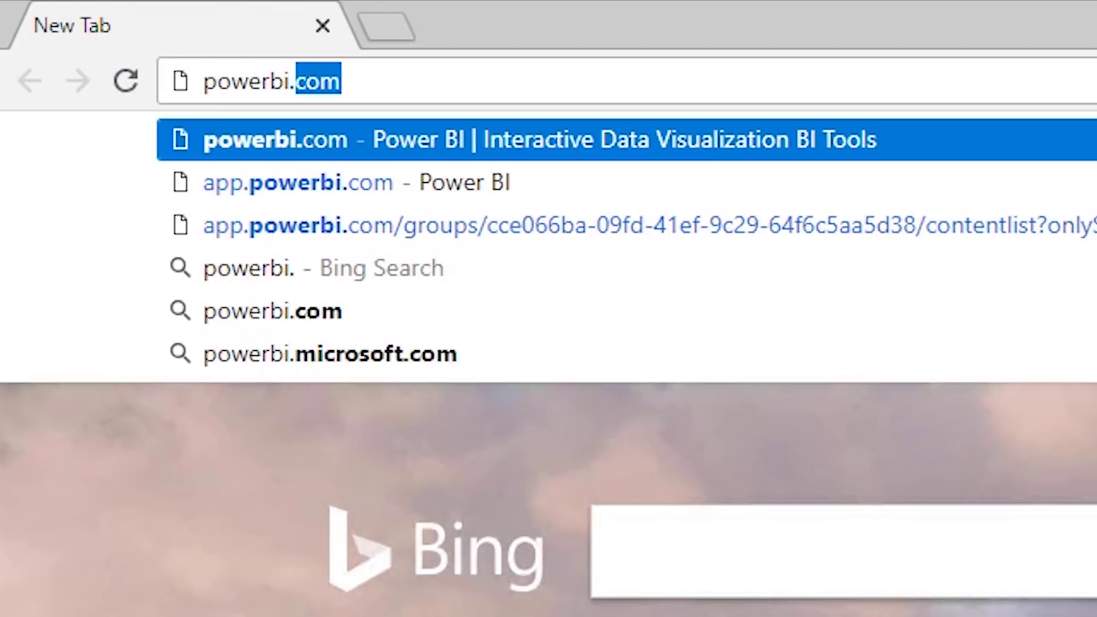
pyautogui.press('Return')
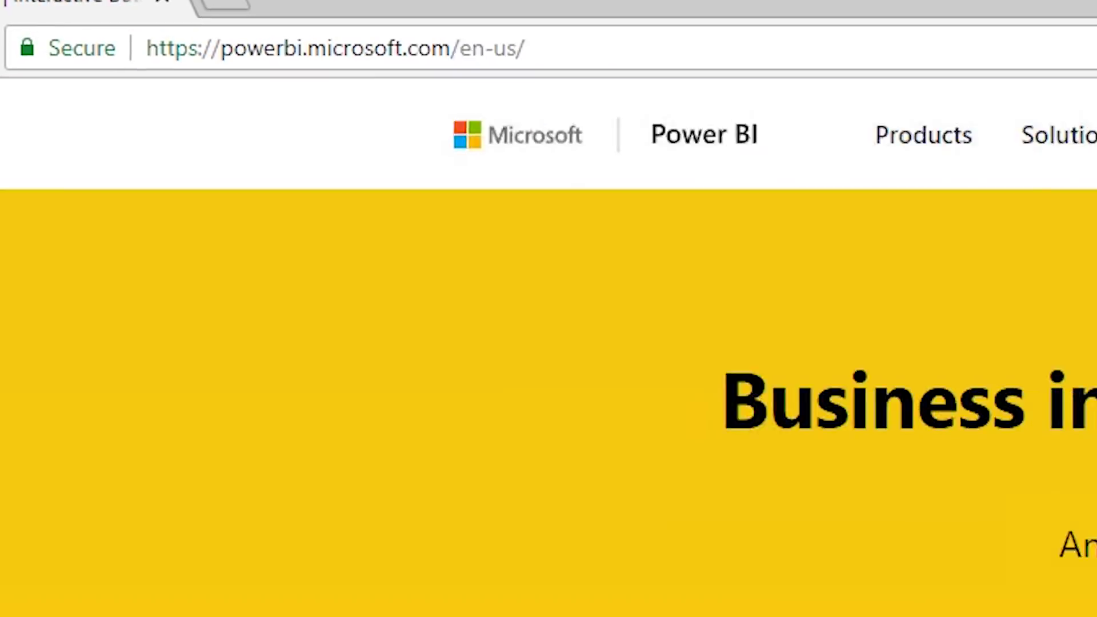
pyautogui.click(455, 57)
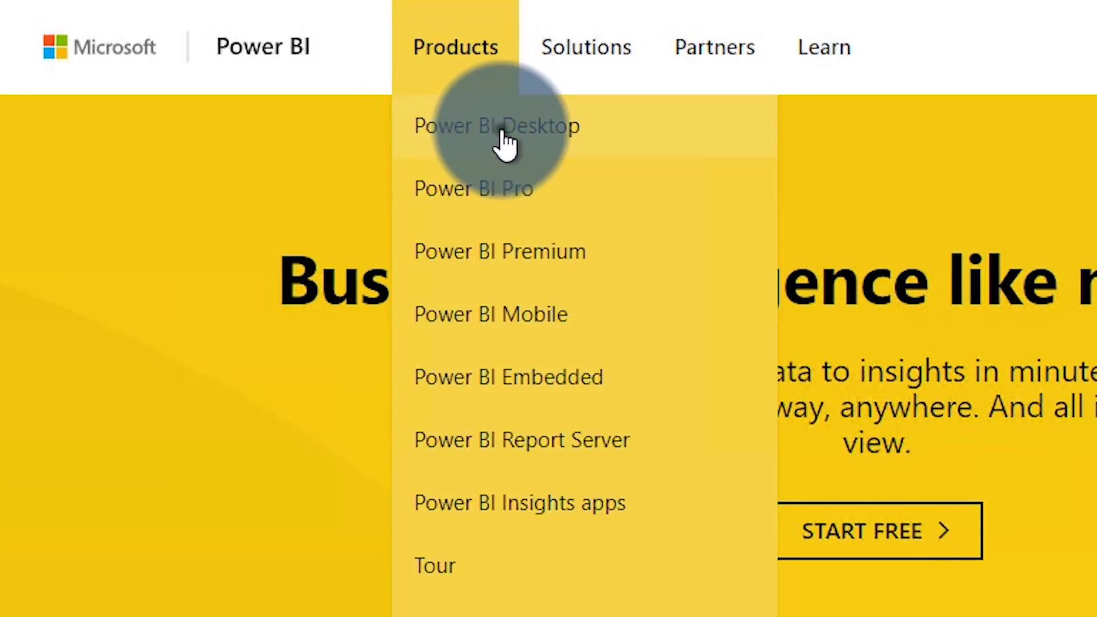
pyautogui.click(502, 134)
pyautogui.click(331, 342)
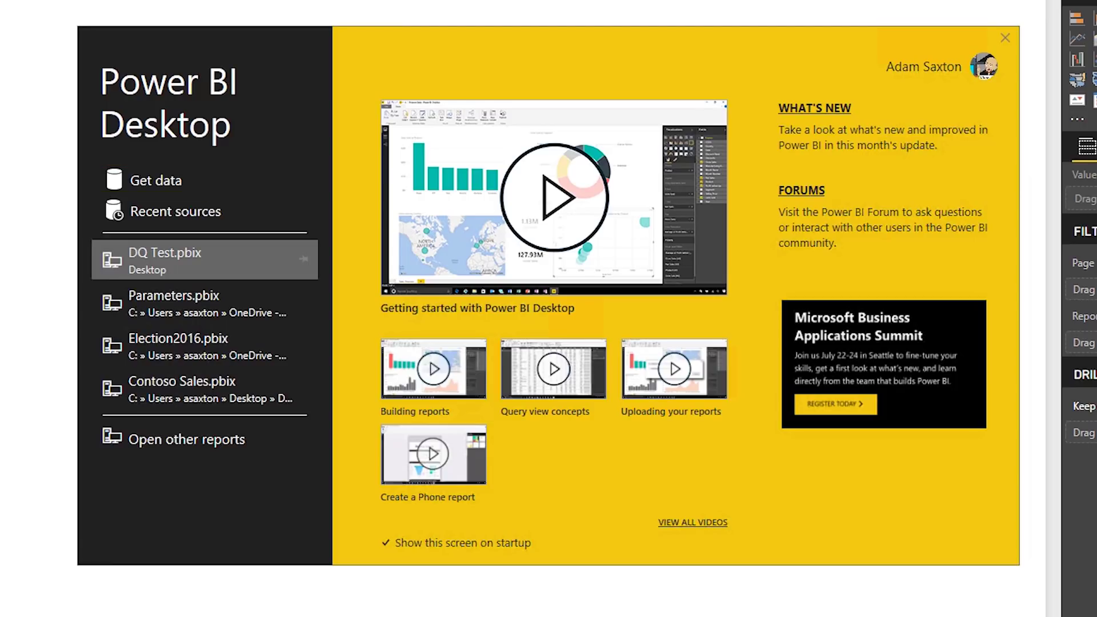
# Close the Power BI Desktop start screen and expand the Get Data source list.
pyautogui.click(998, 37)
pyautogui.click(259, 144)
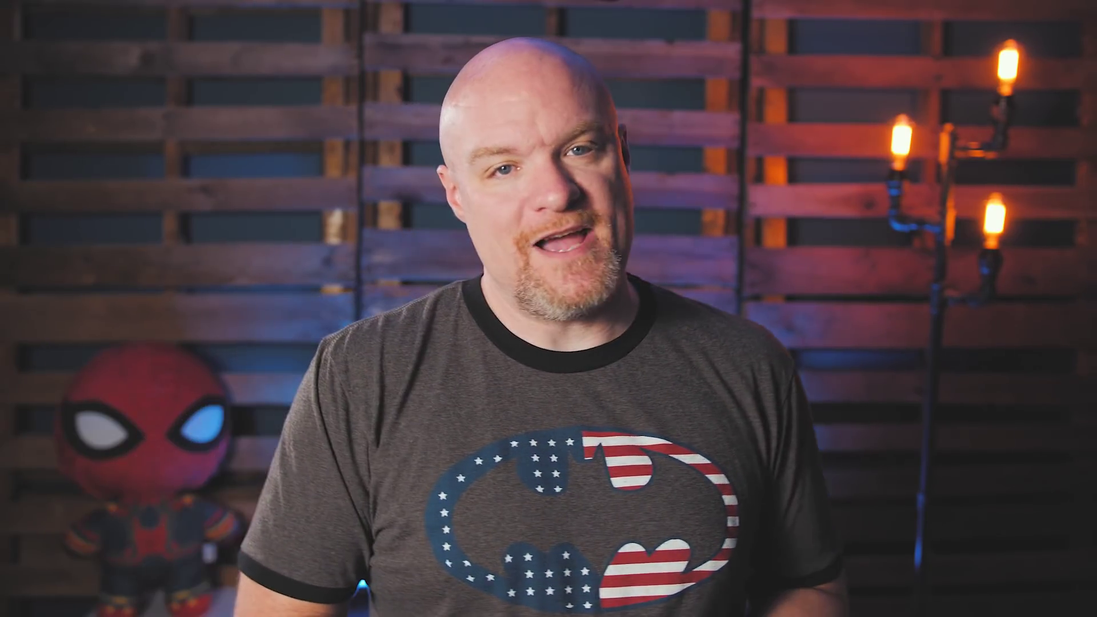
pyautogui.click(301, 169)
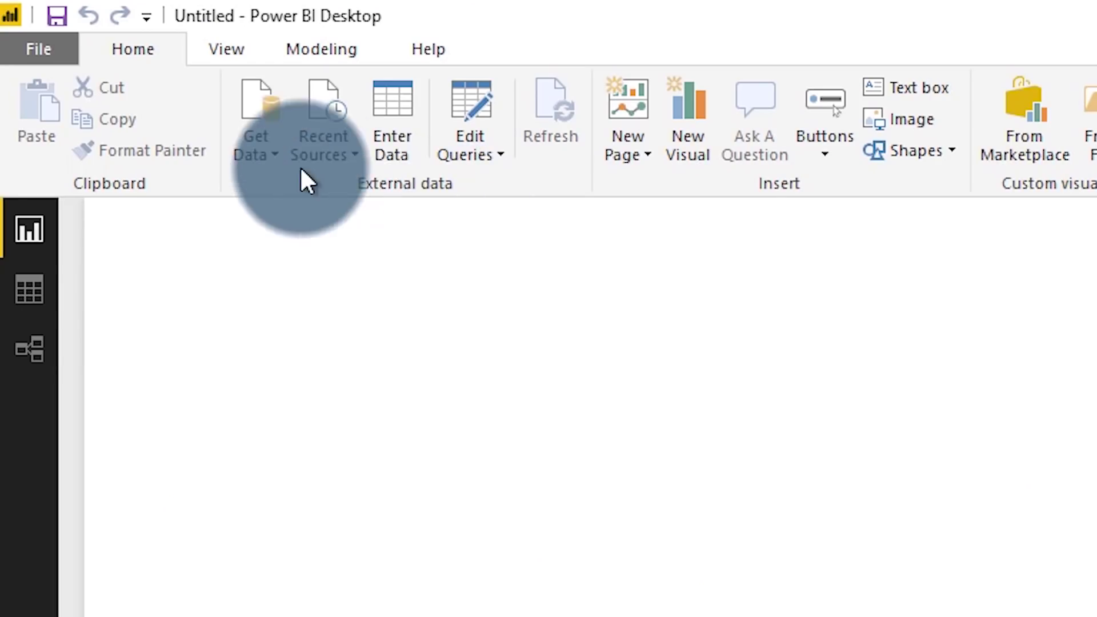
pyautogui.click(258, 146)
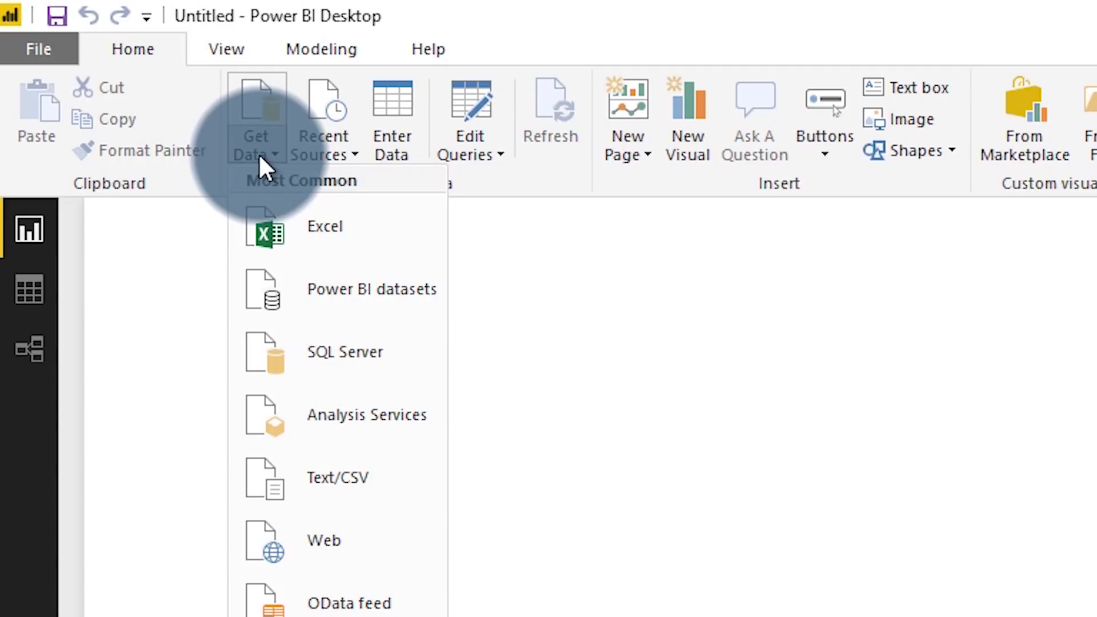
# Choose Excel as the source and open the Stock Item.xlsx workbook.
pyautogui.click(300, 226)
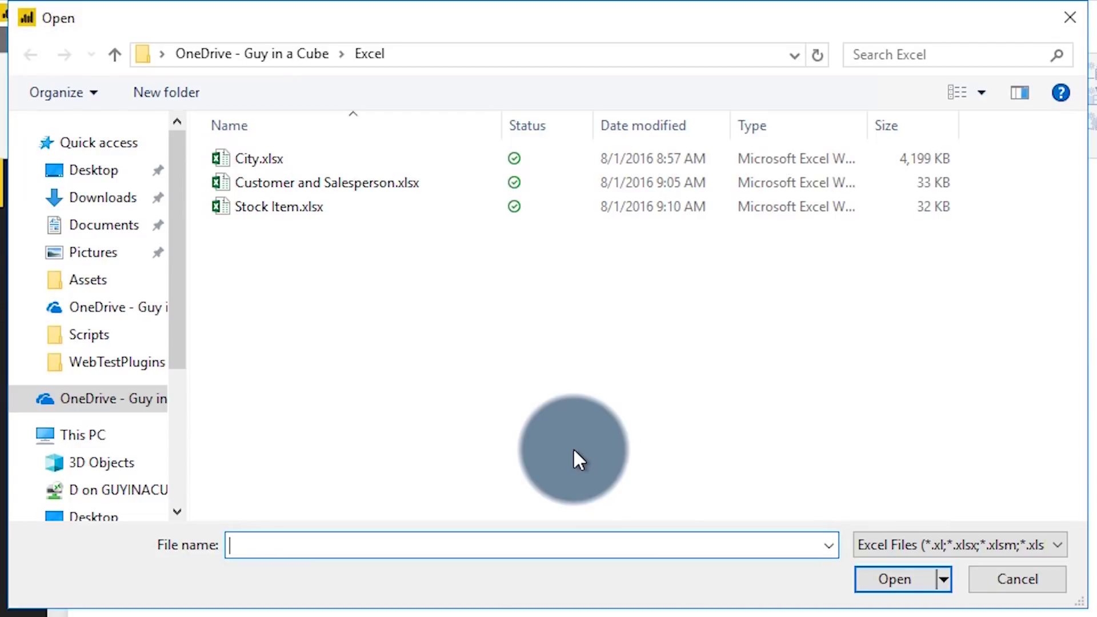
pyautogui.doubleClick(300, 209)
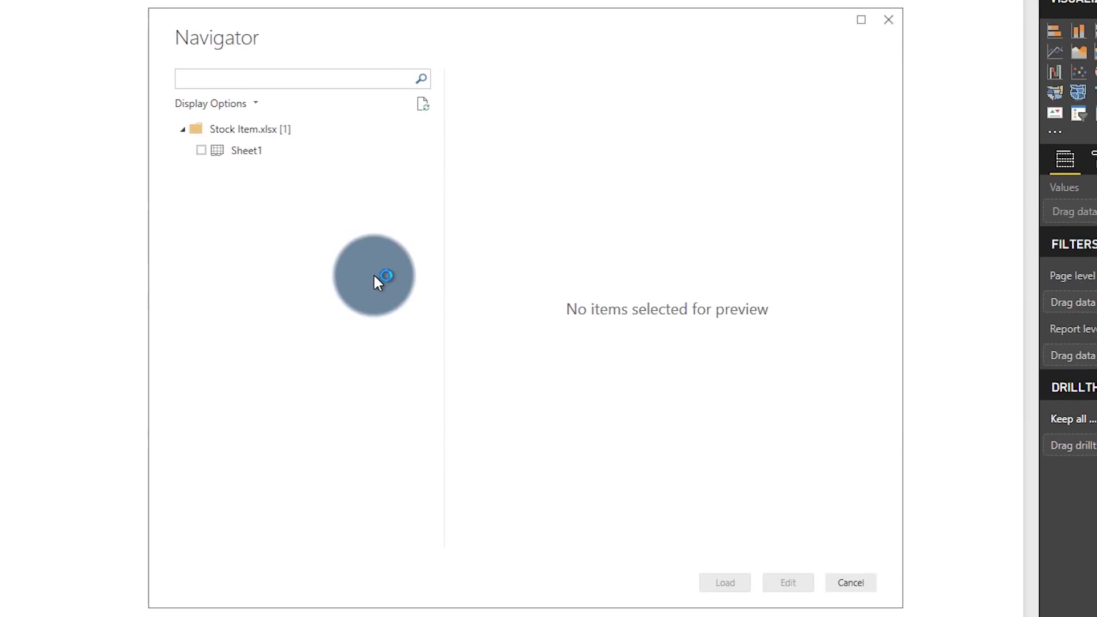
# Tick Sheet1 in the Navigator and send it to Power Query Editor with Edit.
pyautogui.click(200, 150)
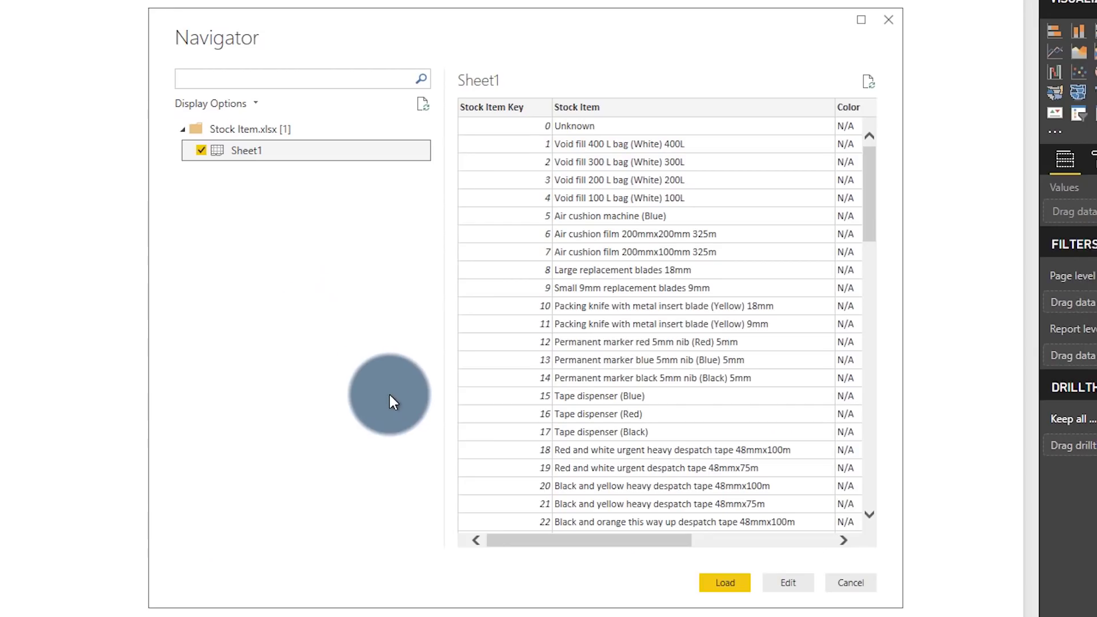
pyautogui.click(795, 584)
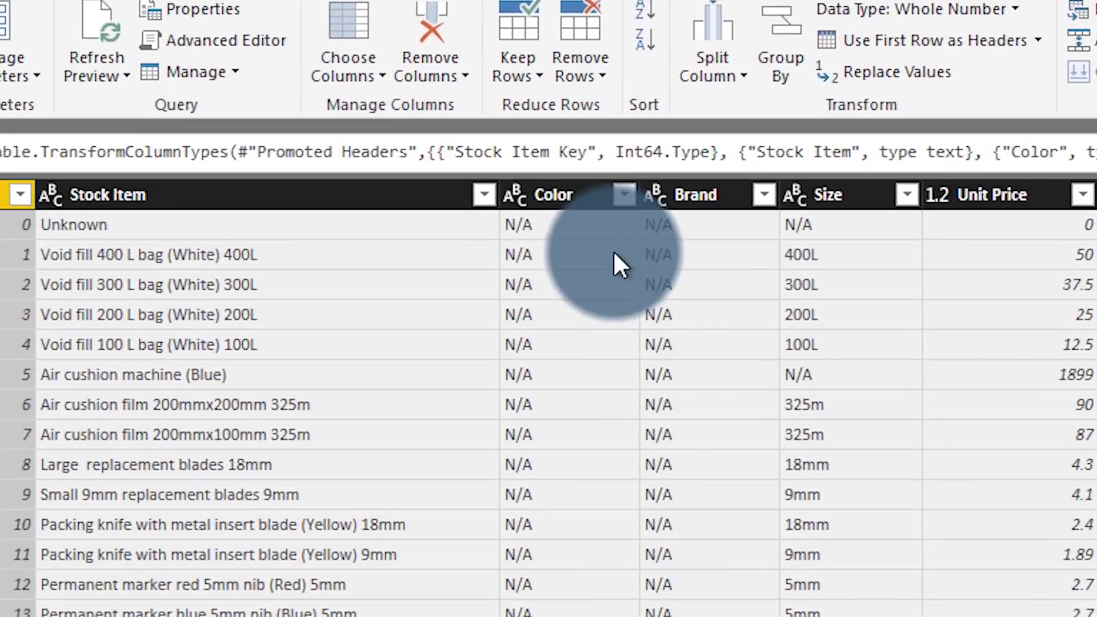
# Delete the Color column from Sheet1 and apply the query changes to the report.
pyautogui.click(620, 163)
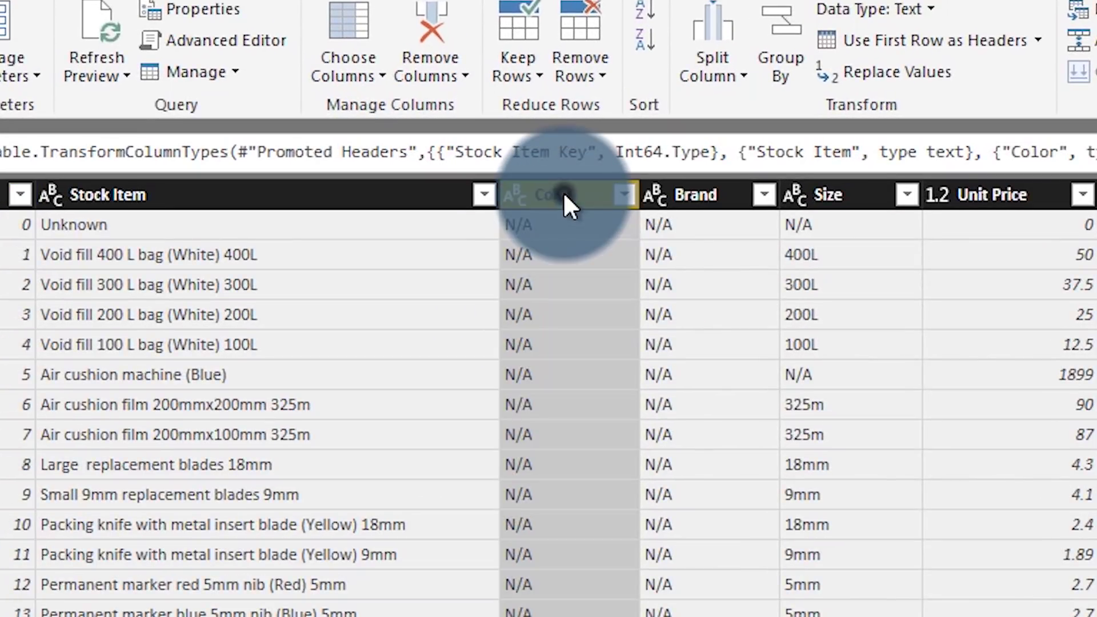
pyautogui.rightClick(564, 196)
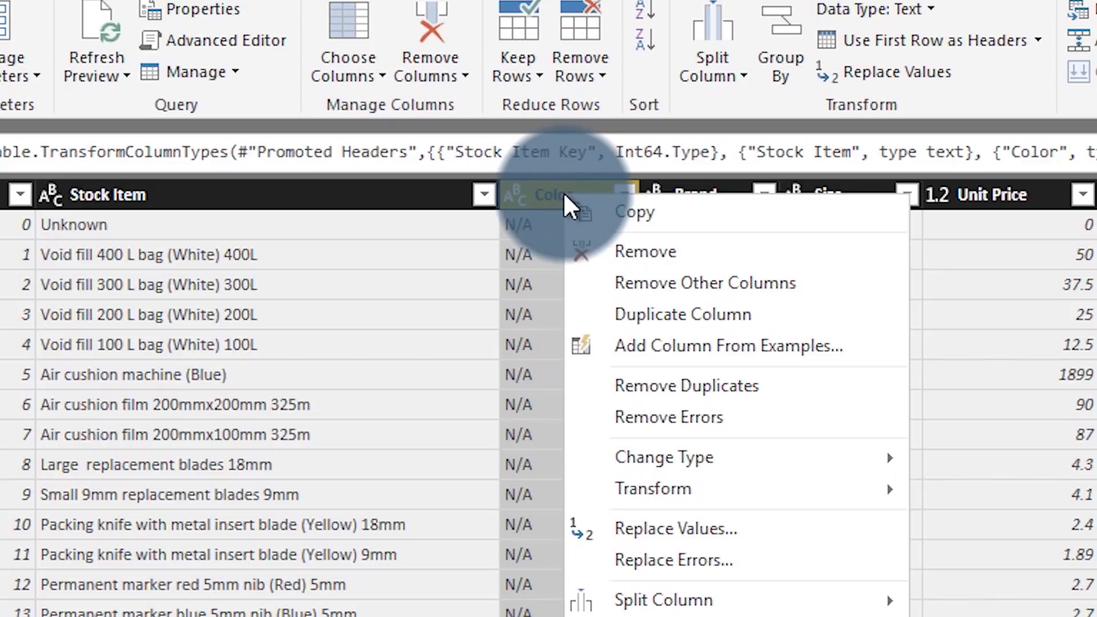
pyautogui.click(638, 241)
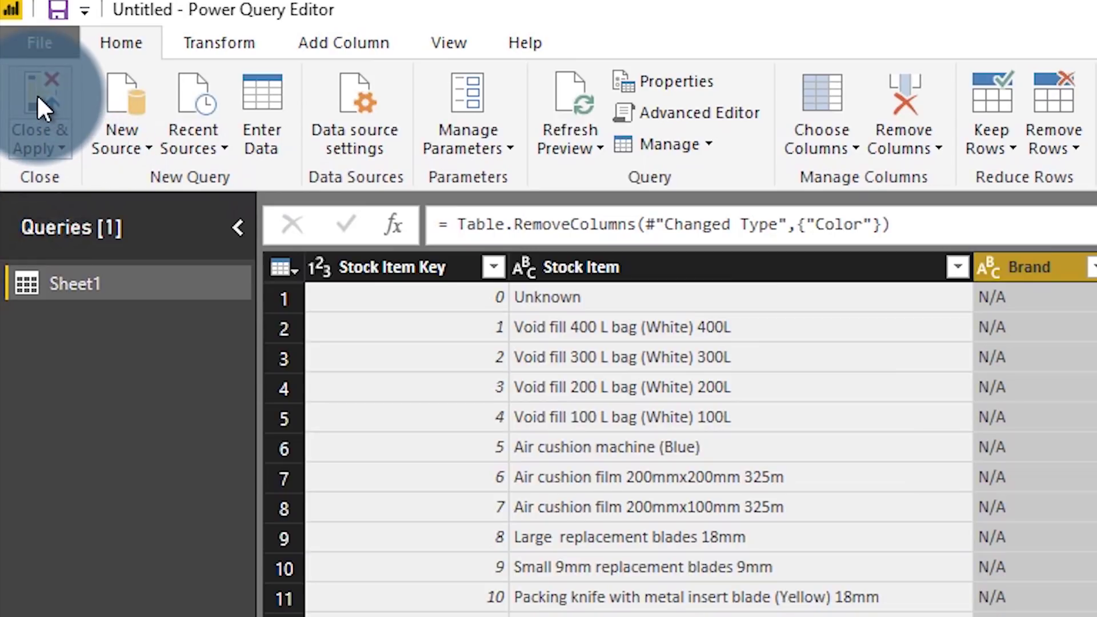
pyautogui.click(37, 94)
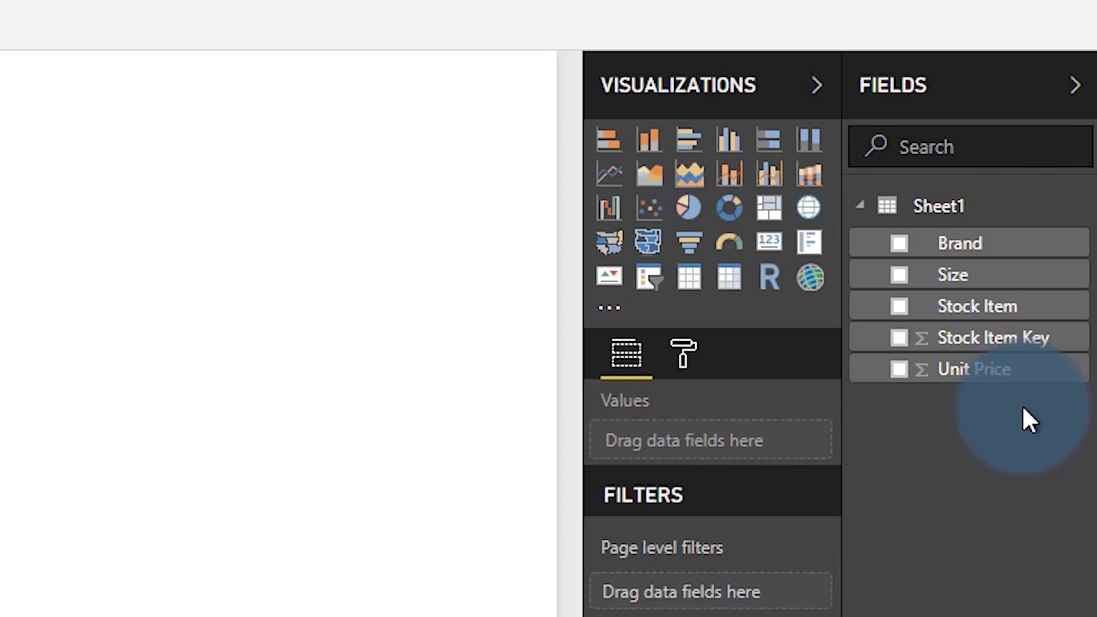
# Turn a Size and Stock Item table into a donut chart with Unit Price as values.
pyautogui.moveTo(1003, 286); pyautogui.dragTo(238, 367)
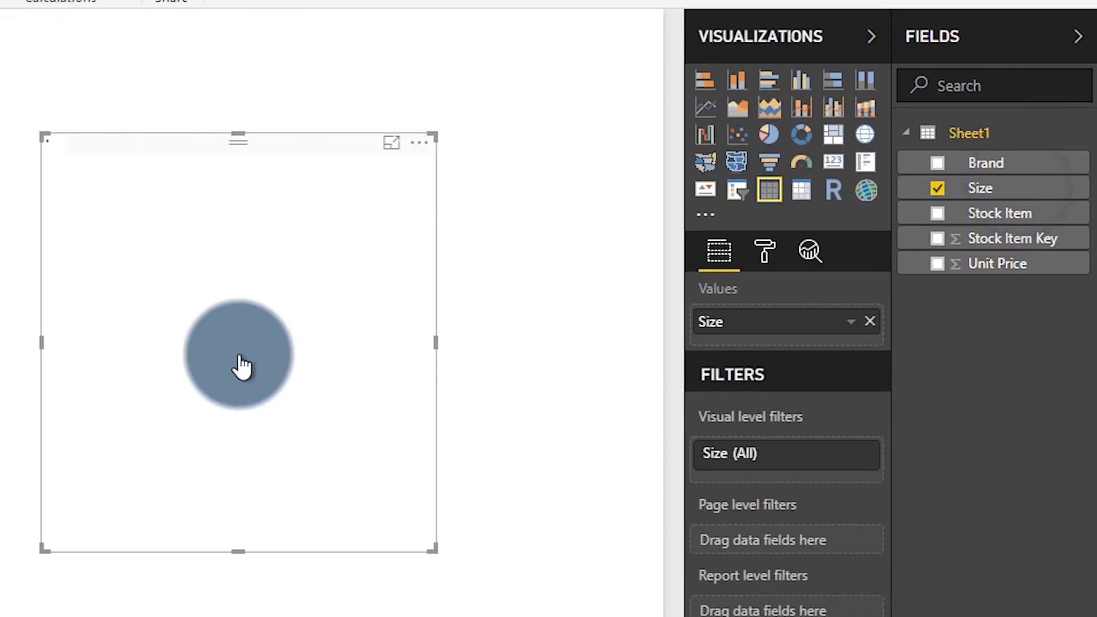
pyautogui.click(899, 306)
pyautogui.click(799, 139)
pyautogui.moveTo(1000, 266); pyautogui.dragTo(833, 483)
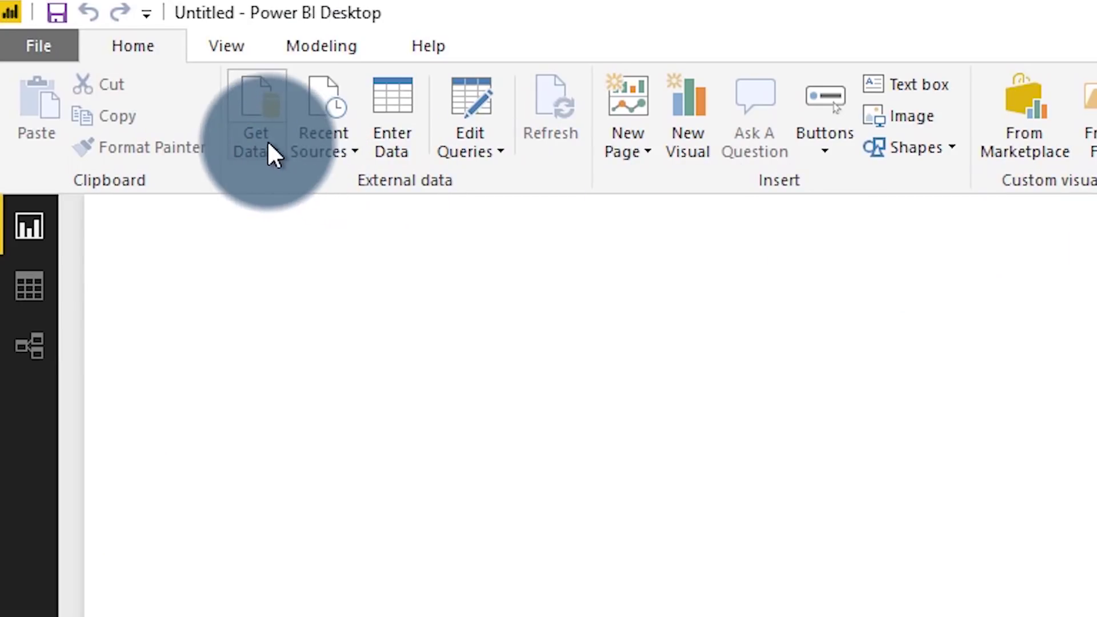
# Pick SQL Server from the Get Data source list.
pyautogui.click(267, 144)
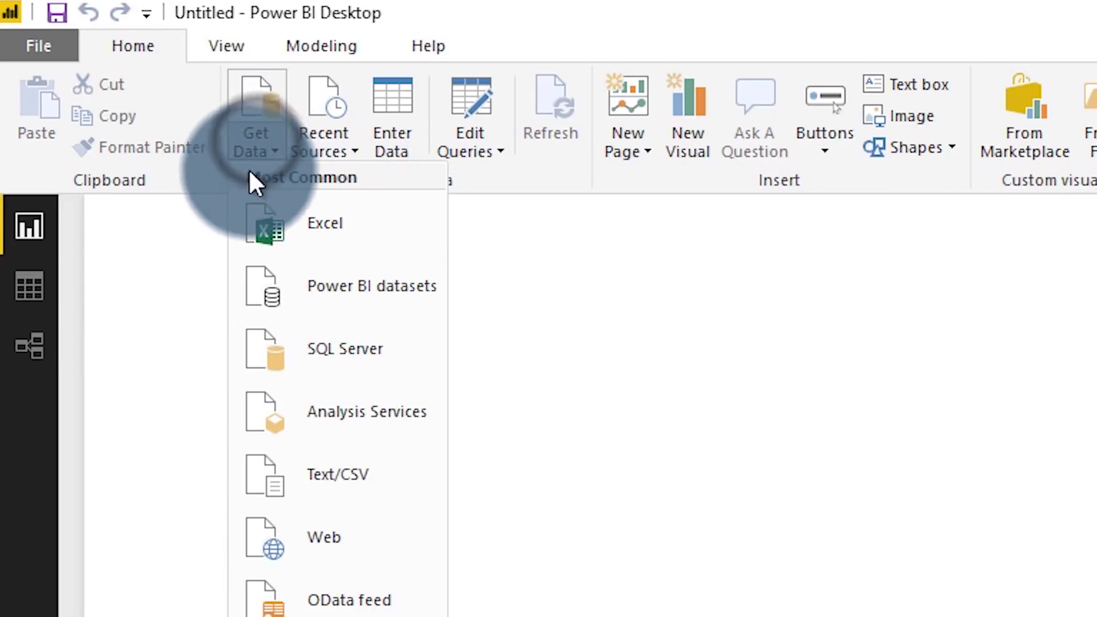
pyautogui.click(343, 359)
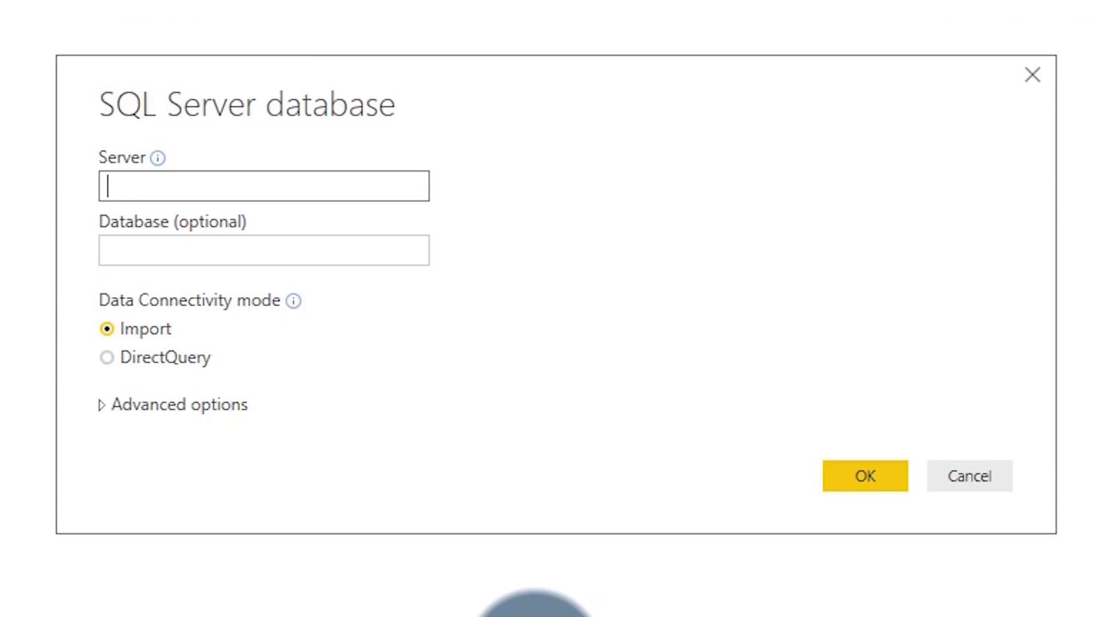
# Enter server guyinacubesql and database AdventureWorksDW2014, keep Import mode, and confirm.
pyautogui.click(108, 250)
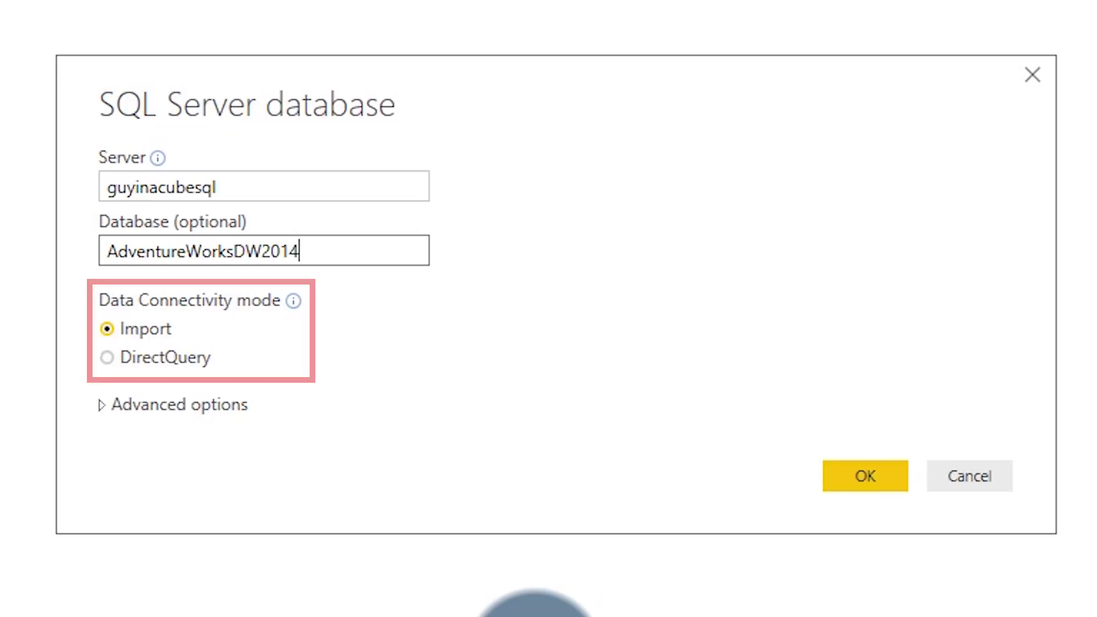
pyautogui.click(876, 487)
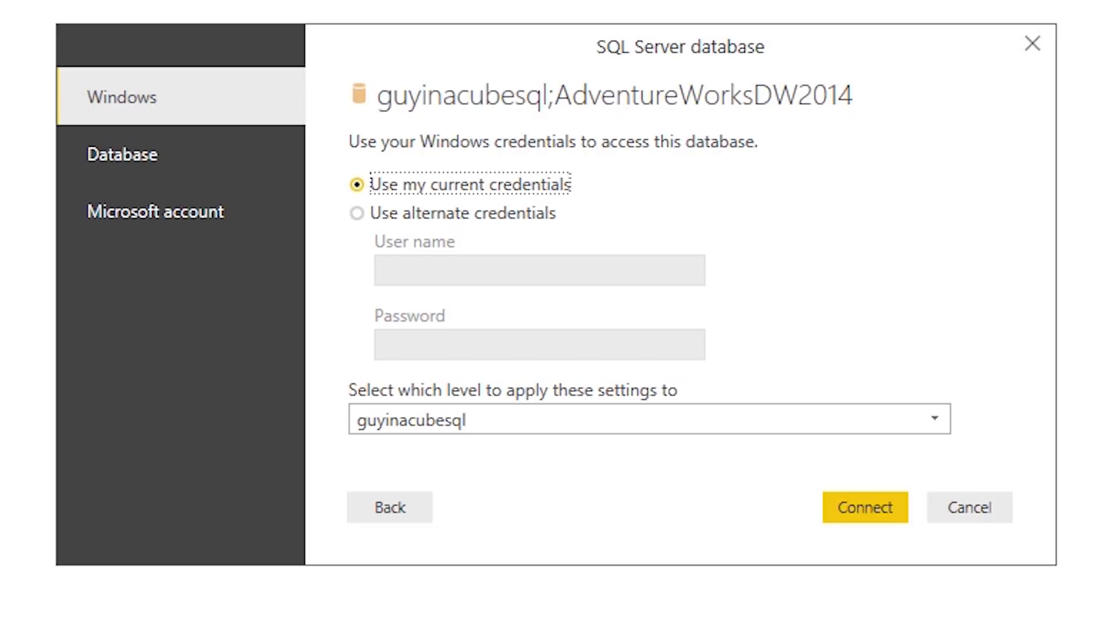
# Connect with current Windows credentials and accept the unencrypted connection.
pyautogui.click(876, 503)
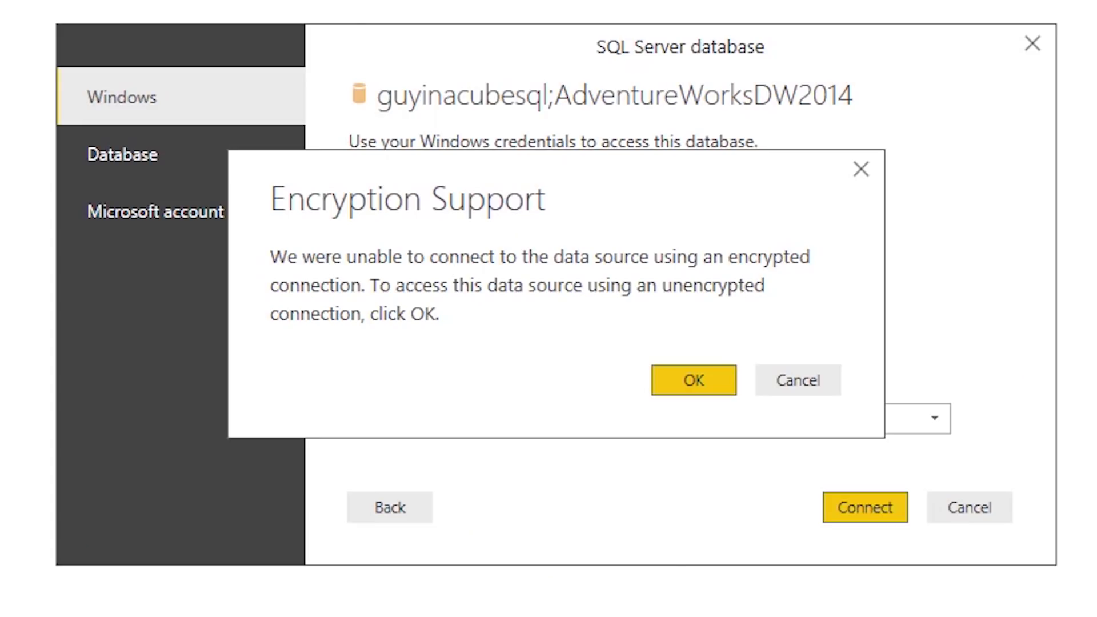
pyautogui.click(693, 394)
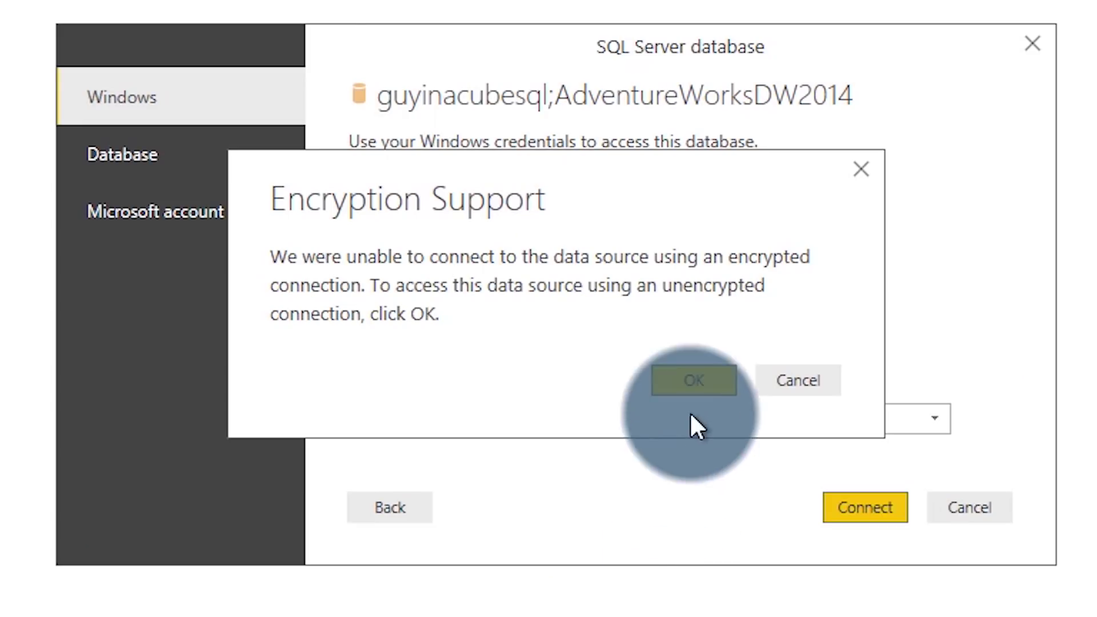
pyautogui.click(705, 374)
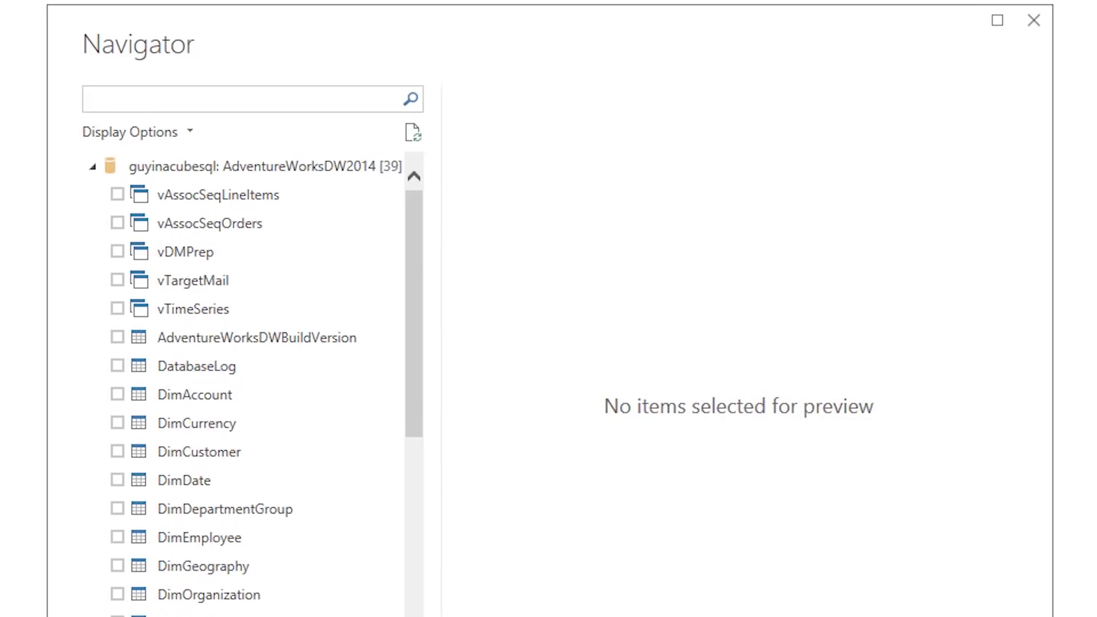
# Tick FactInternetSales in the Navigator and open it in Power Query Editor.
pyautogui.scroll(-5, 328, 594)
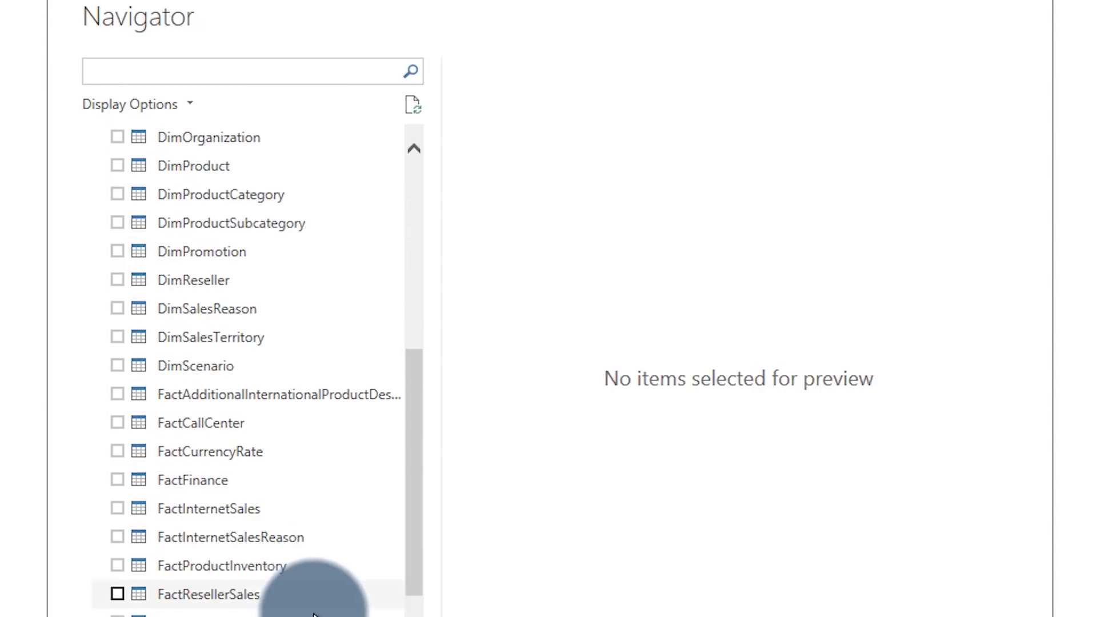
pyautogui.click(117, 260)
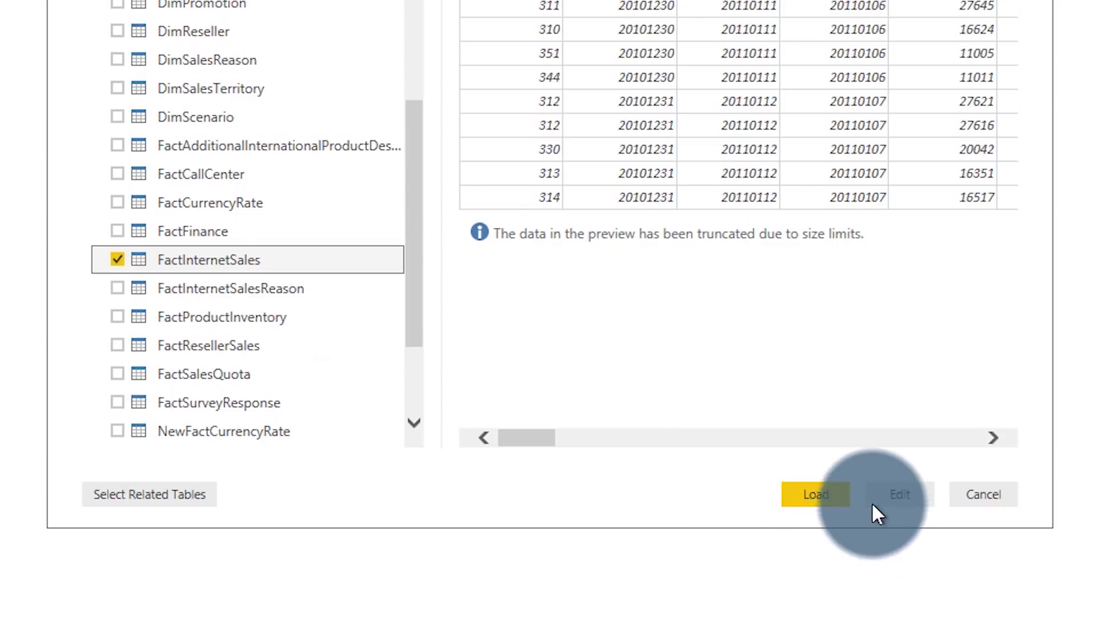
pyautogui.click(899, 493)
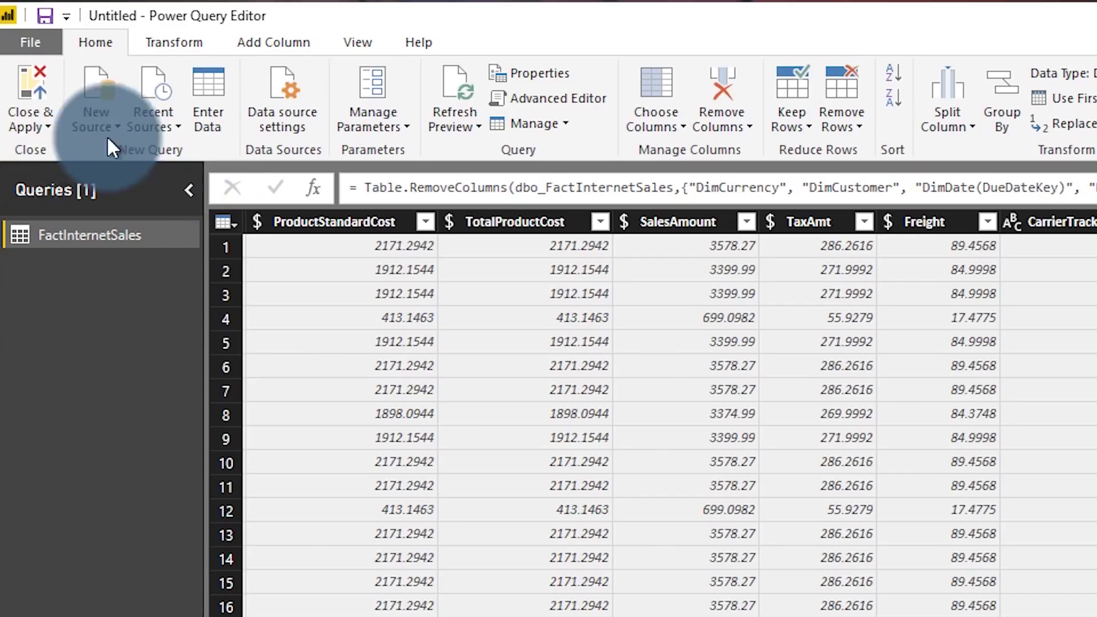
# Apply the FactInternetSales query and place SalesAmount on the report canvas.
pyautogui.click(25, 73)
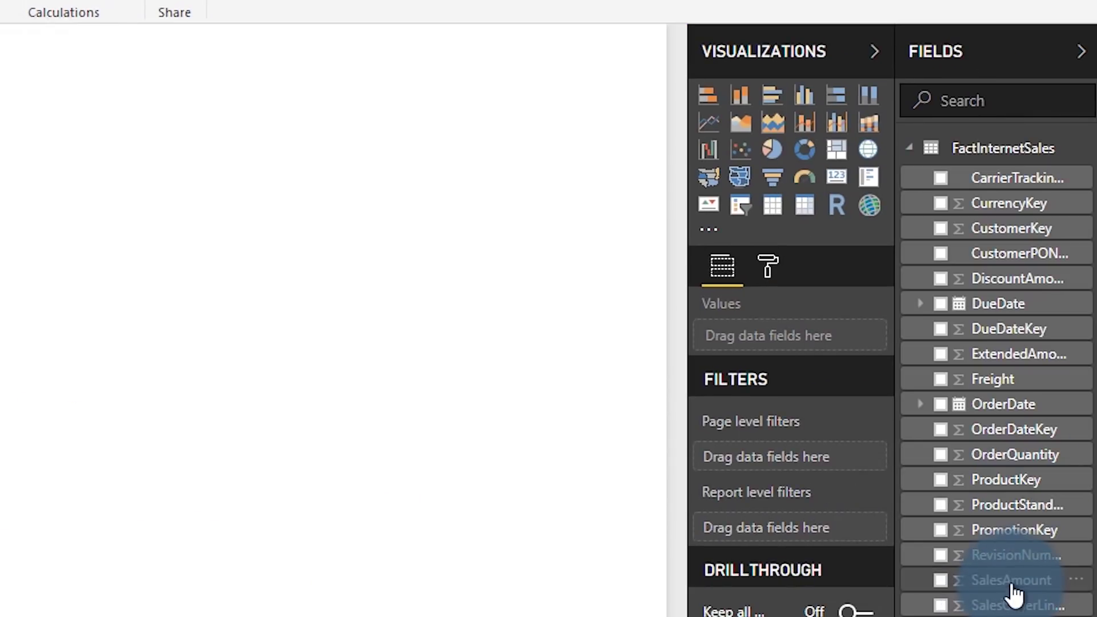
pyautogui.moveTo(1011, 588); pyautogui.dragTo(76, 600)
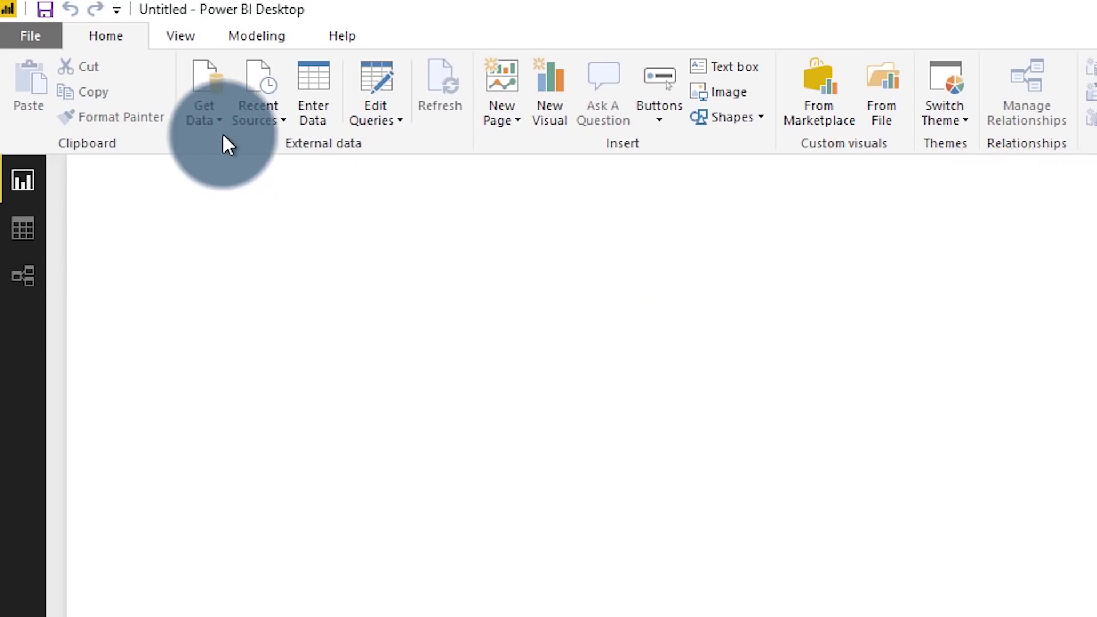
# Connect to SQL Server guyinacubesql, database AdventureWorksDW2014, in DirectQuery mode.
pyautogui.click(216, 117)
pyautogui.click(287, 291)
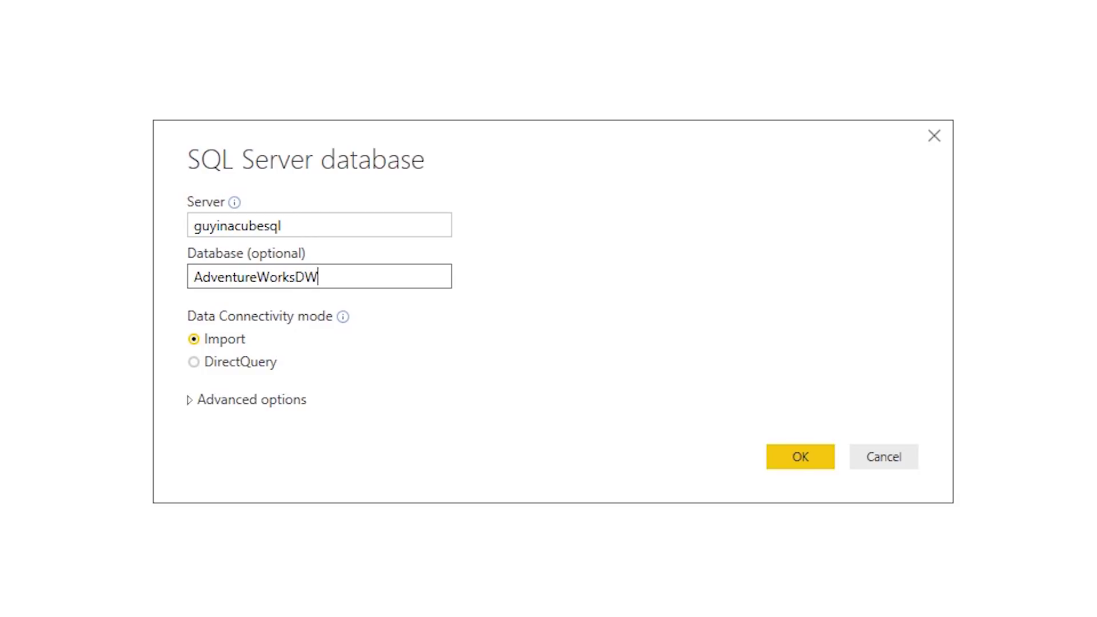
pyautogui.click(194, 362)
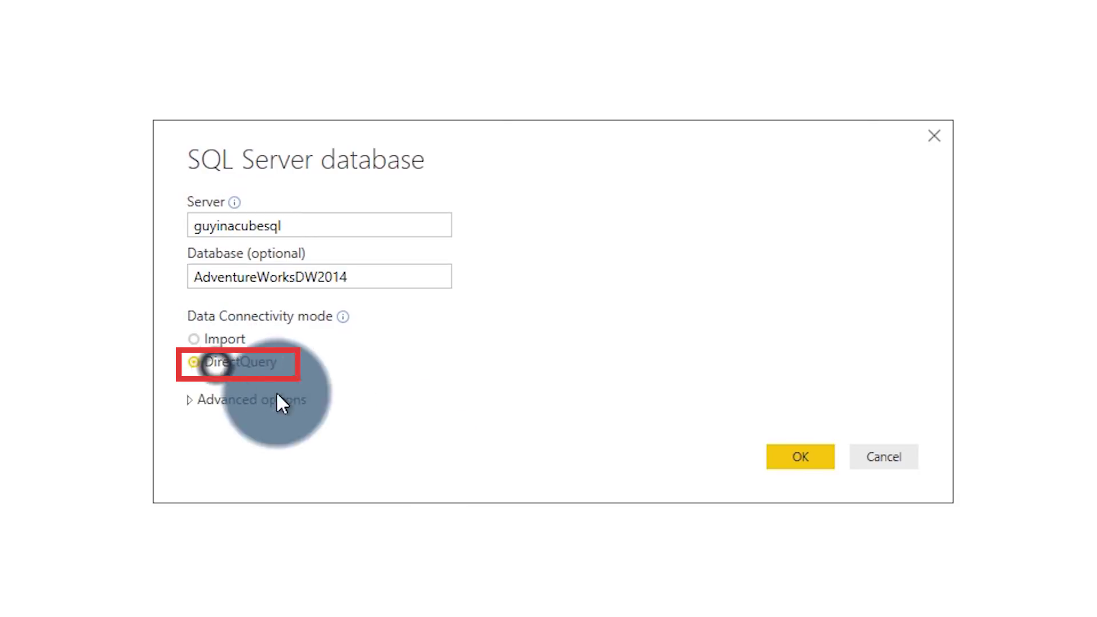
pyautogui.click(814, 453)
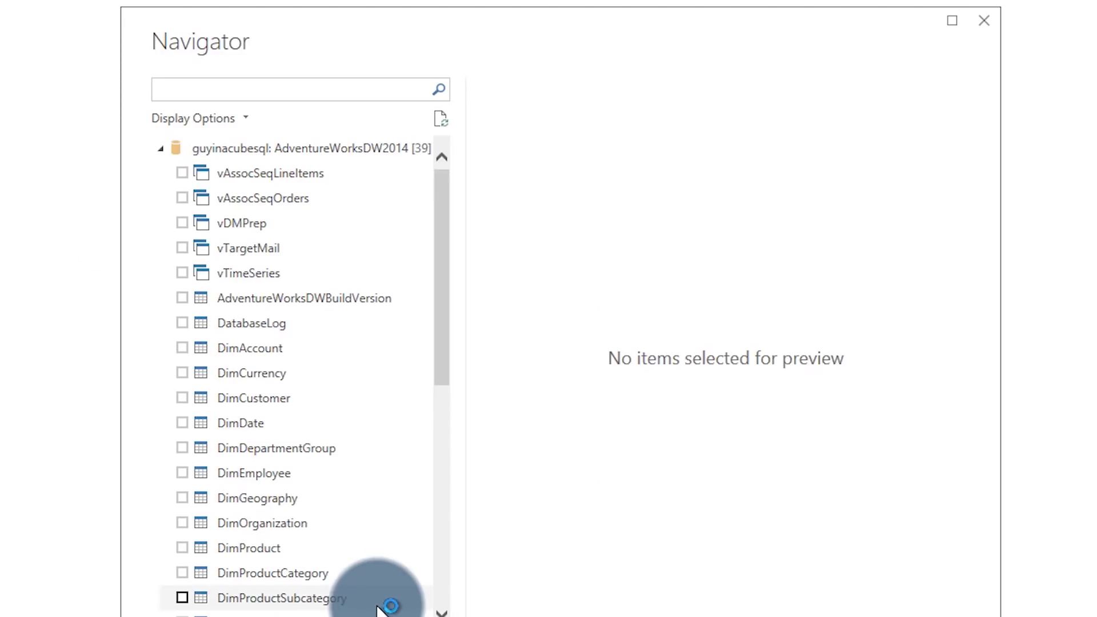
# Select FactInternetSales in the Navigator, edit it, and apply it to the report via DirectQuery.
pyautogui.scroll(-6, 378, 609)
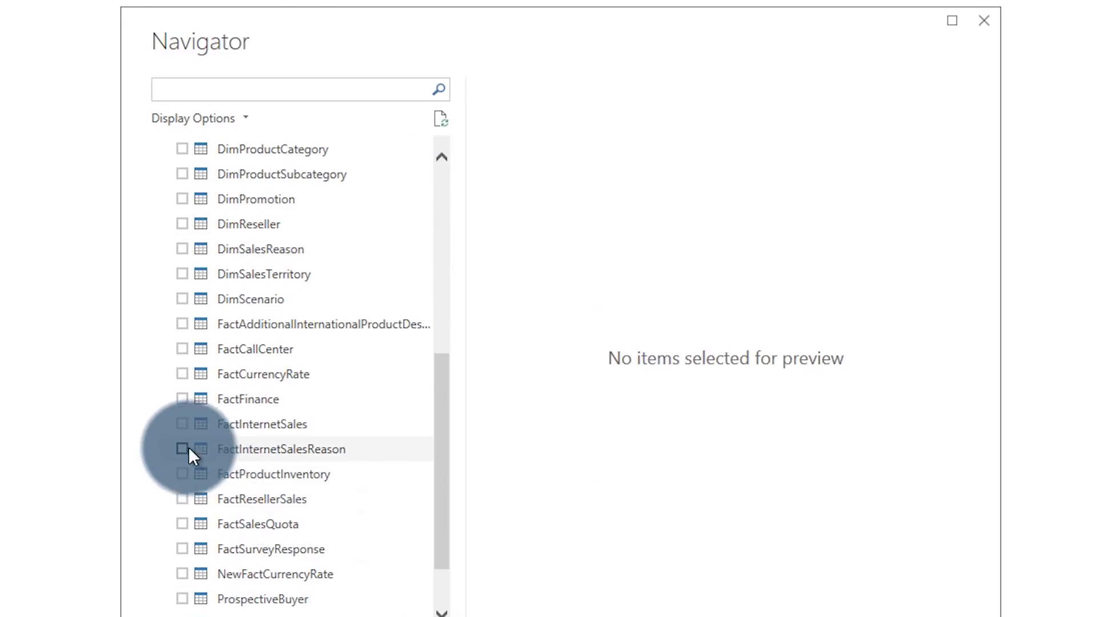
pyautogui.click(182, 423)
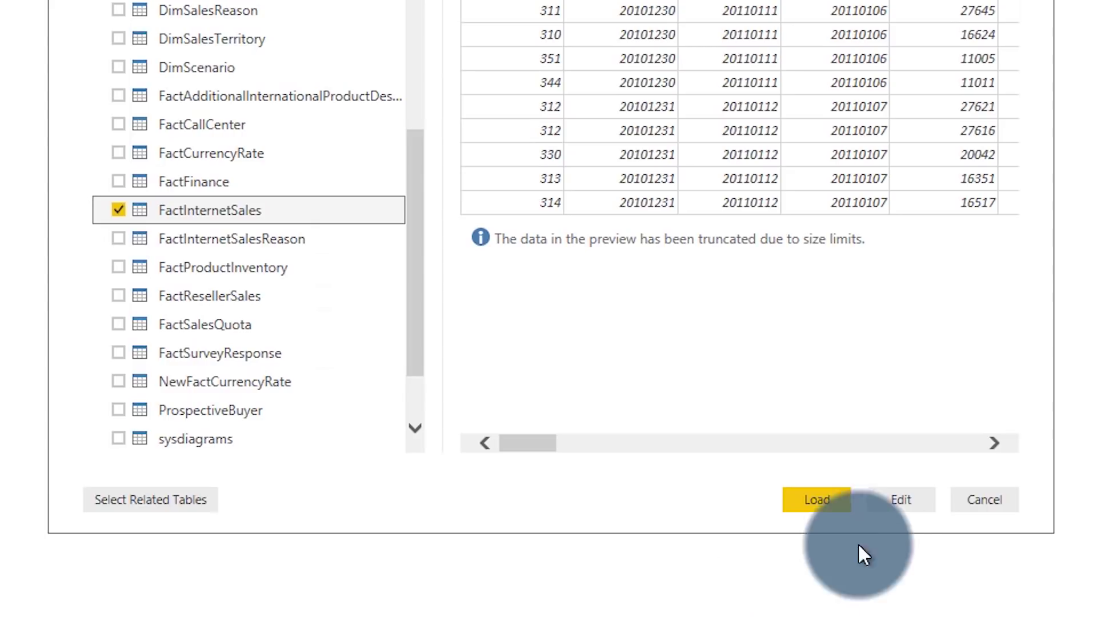
pyautogui.click(894, 502)
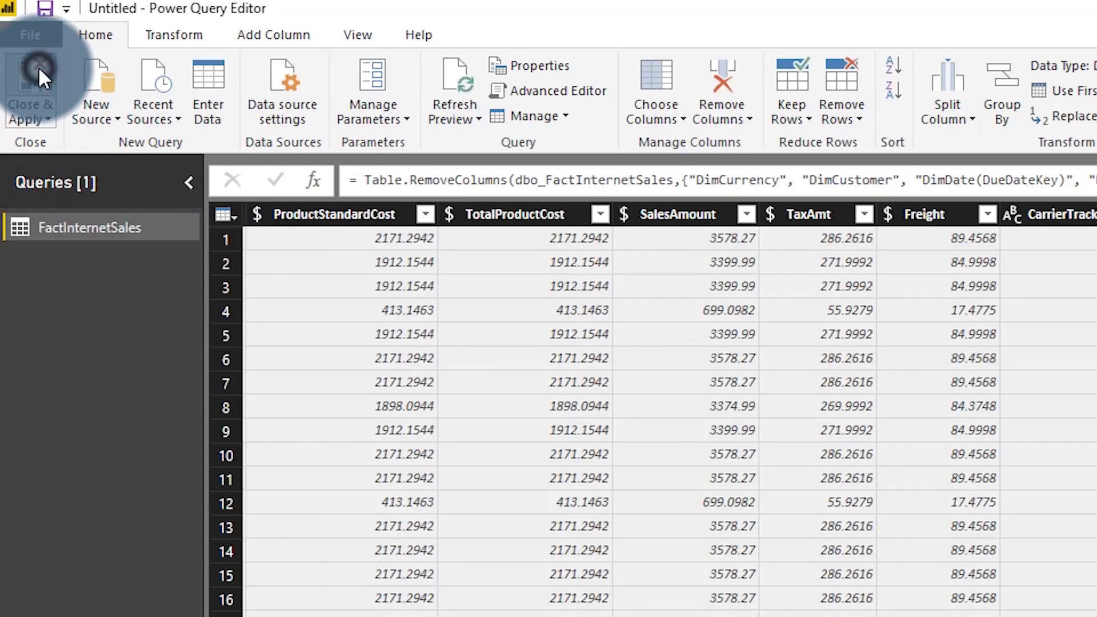
pyautogui.click(39, 67)
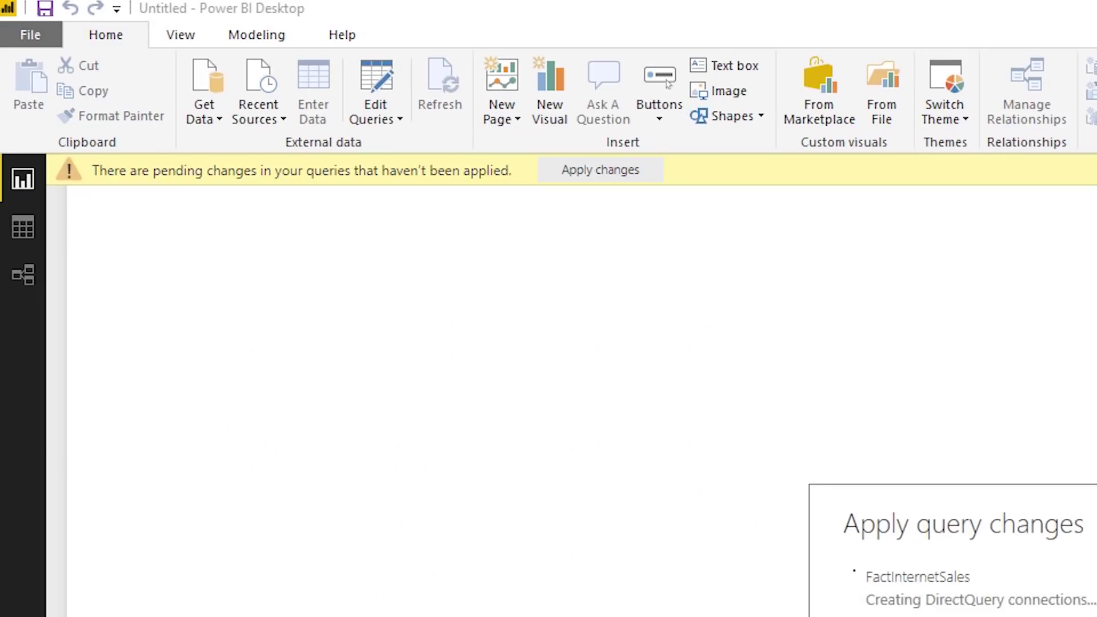